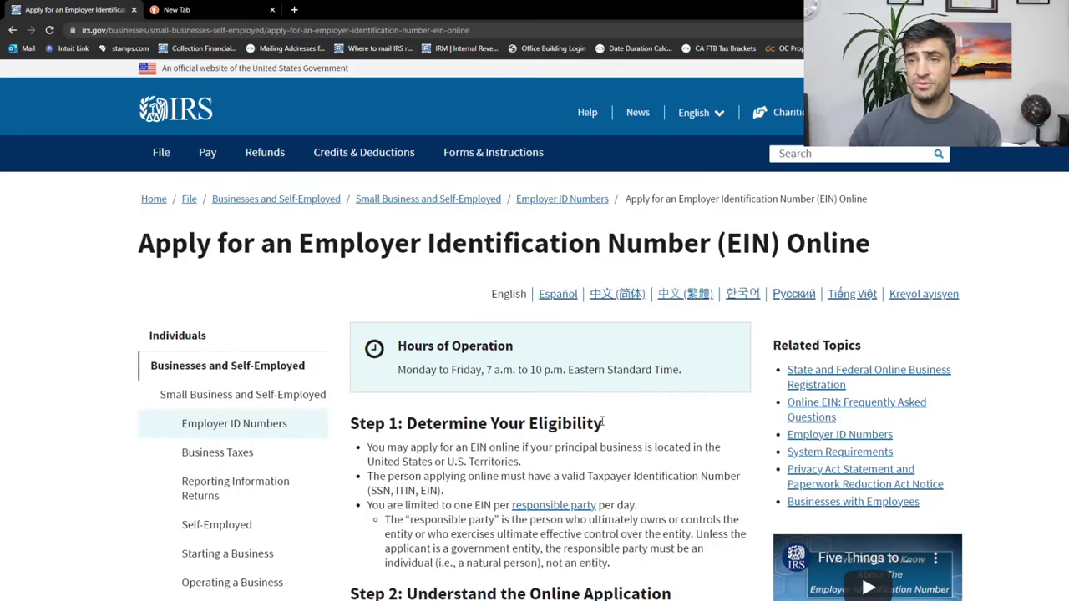
# Close the empty tab and highlight the US-location and accepted taxpayer ID eligibility requirements.
pyautogui.click(271, 9)
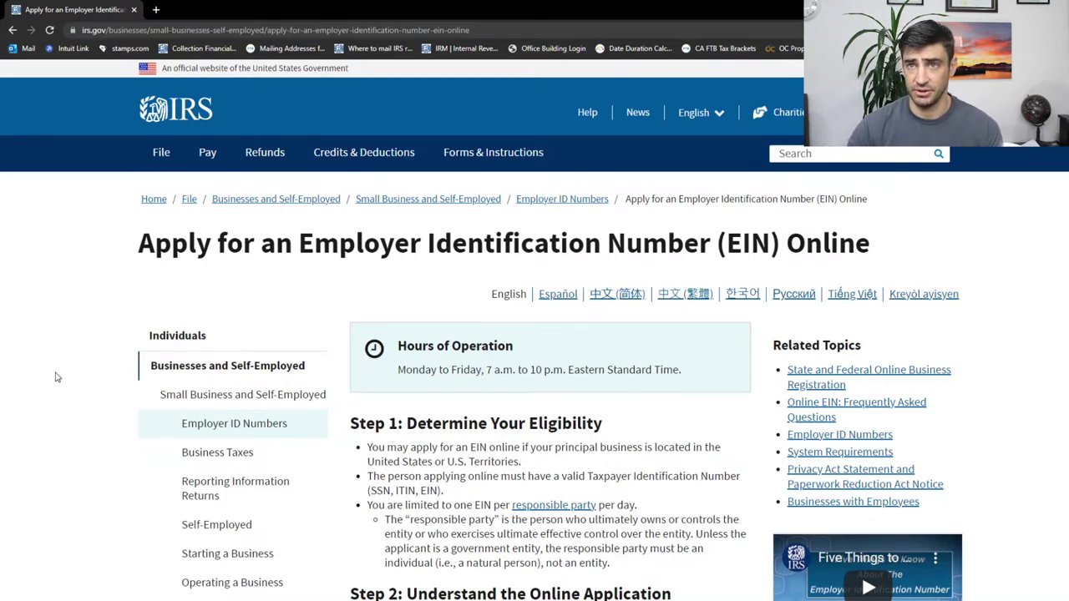
pyautogui.scroll(-3, 467, 406)
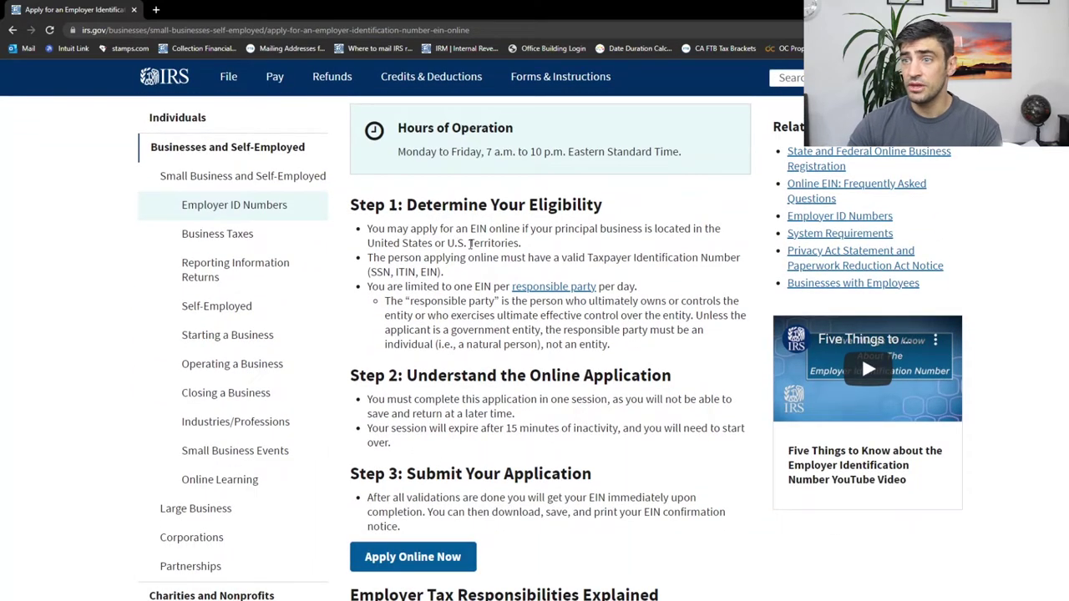
pyautogui.moveTo(520, 243); pyautogui.dragTo(367, 245)
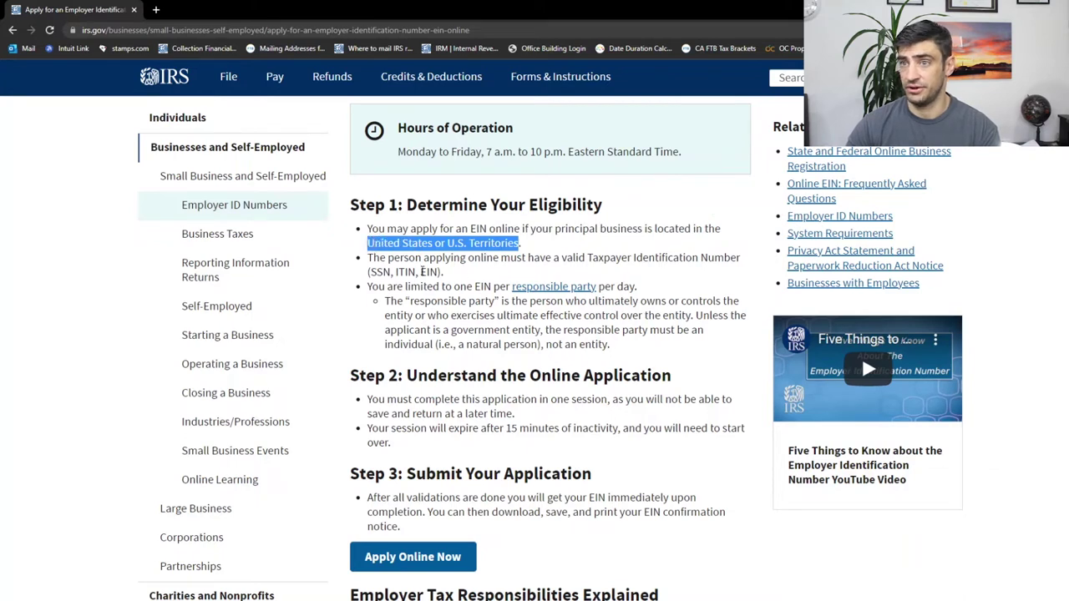
pyautogui.moveTo(442, 272); pyautogui.dragTo(368, 273)
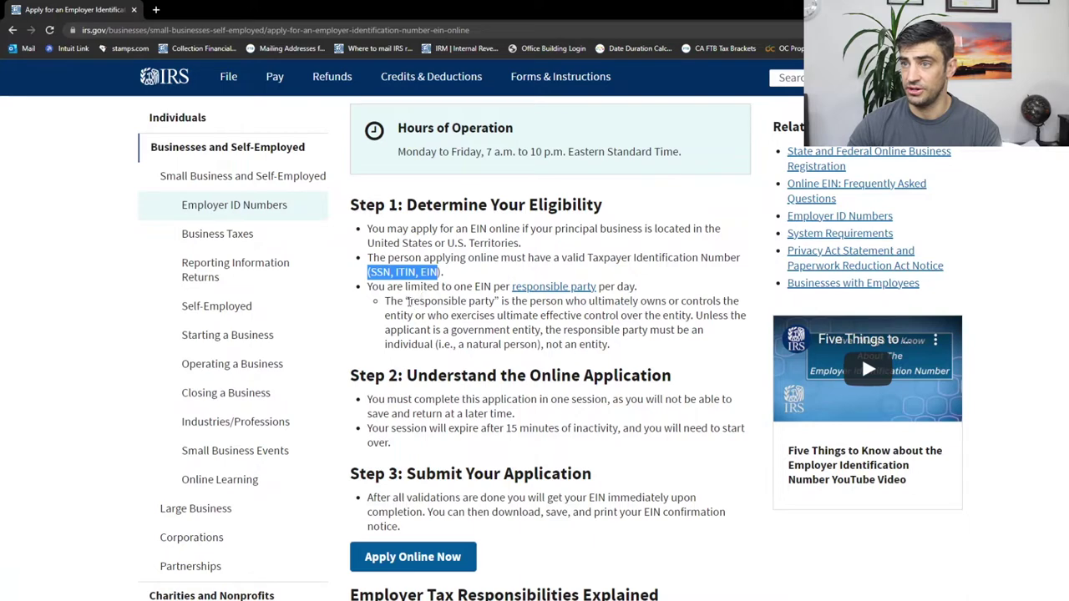
# Highlight the 15-minute inactivity limit in the application steps, then clear the highlight.
pyautogui.scroll(-2, 493, 326)
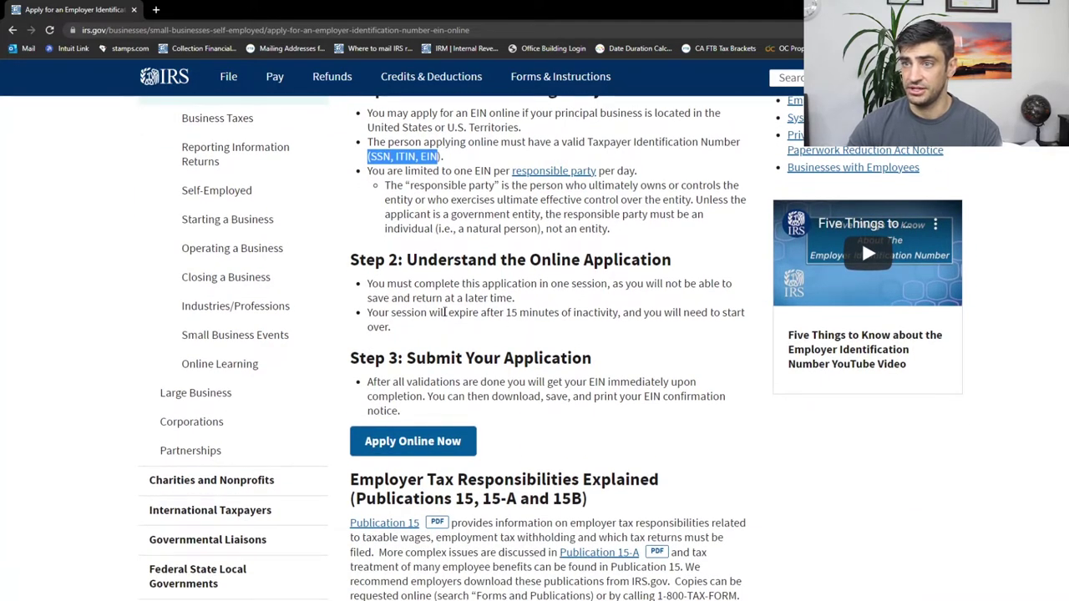
pyautogui.moveTo(444, 312); pyautogui.dragTo(556, 313)
pyautogui.click(585, 319)
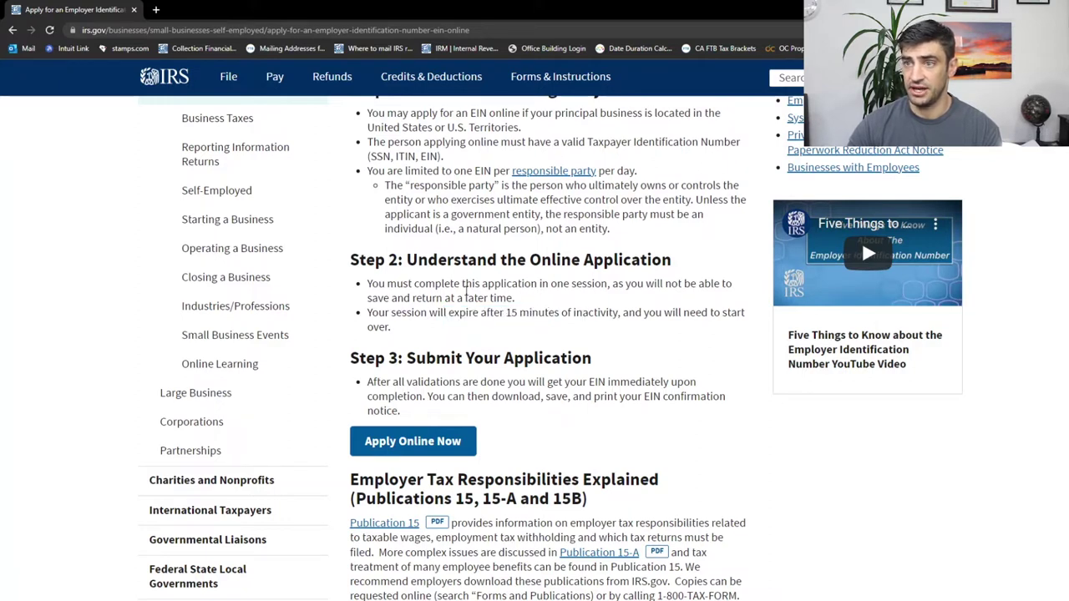
# Launch the application with Apply Online Now and Begin Application, choosing Sole Proprietor as legal structure.
pyautogui.click(439, 440)
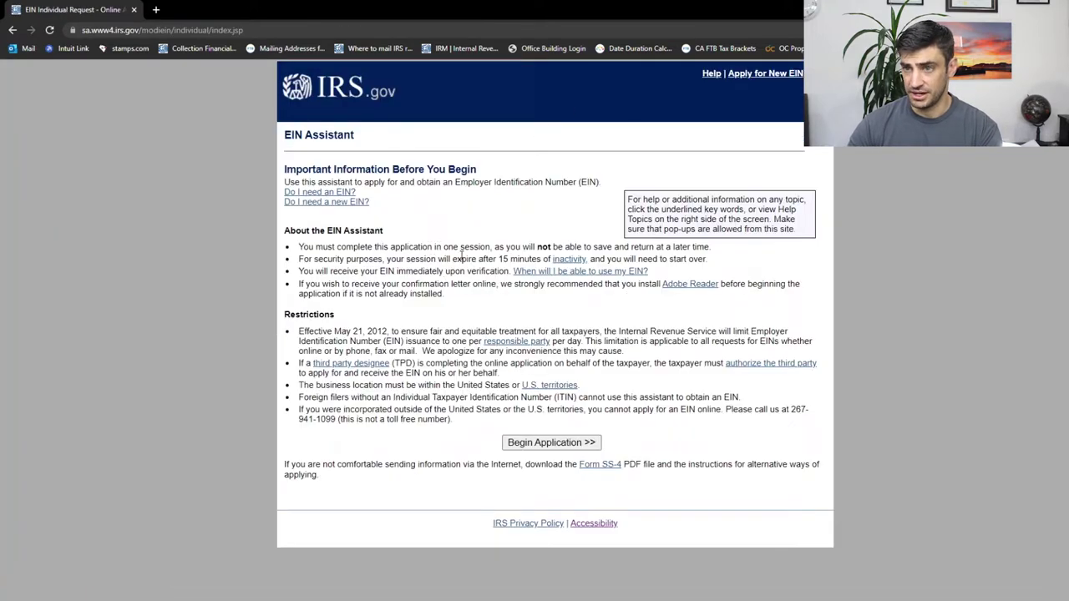
pyautogui.click(566, 445)
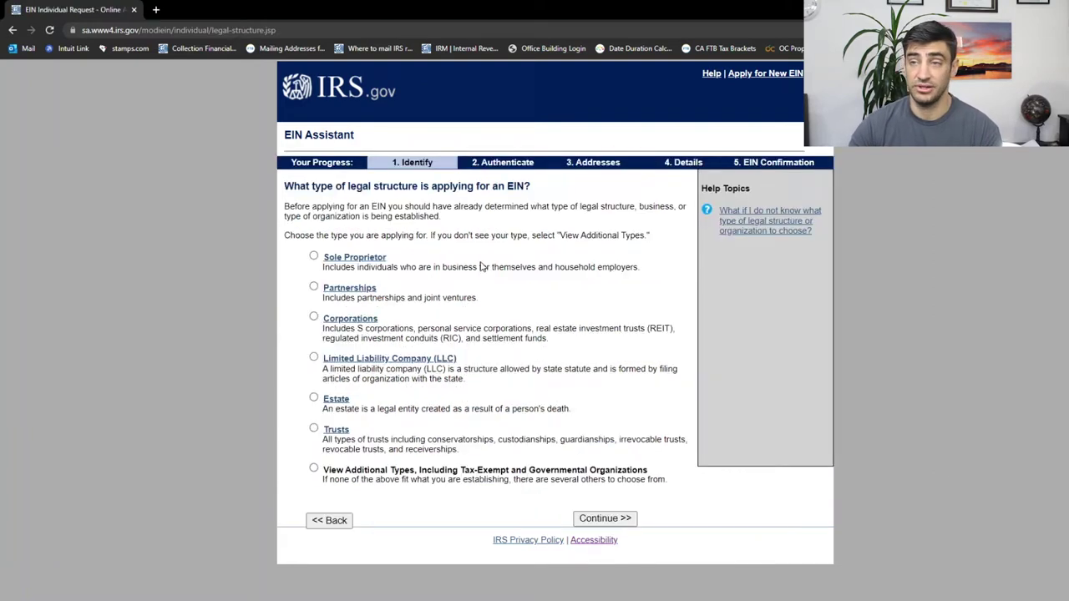
pyautogui.moveTo(348, 187); pyautogui.dragTo(418, 187)
pyautogui.click(469, 186)
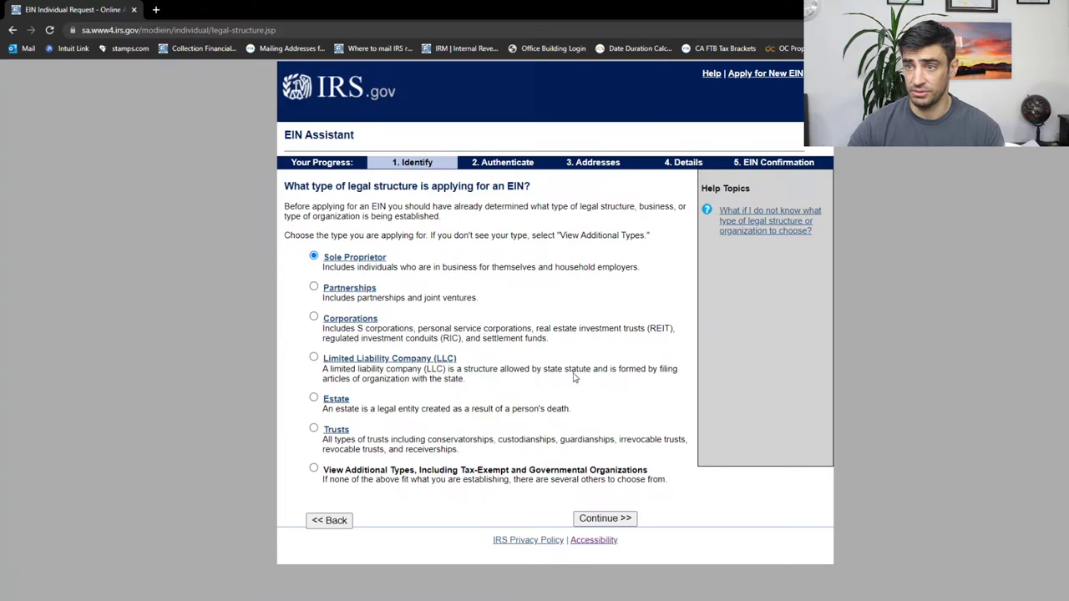
pyautogui.click(615, 518)
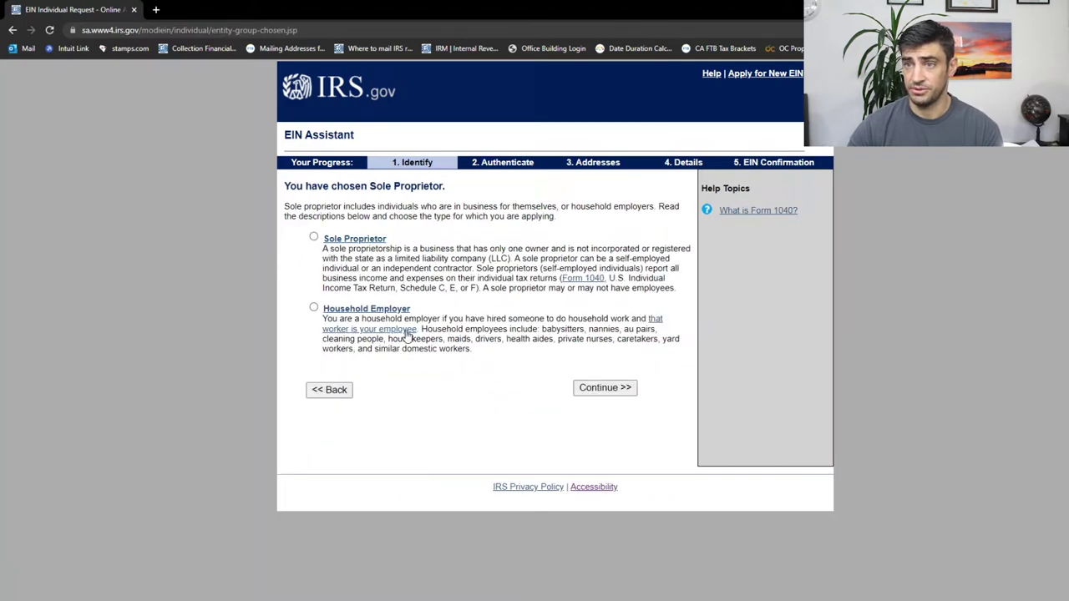
# Choose plain Sole Proprietor over Household Employer and confirm that structure.
pyautogui.moveTo(469, 349); pyautogui.dragTo(541, 329)
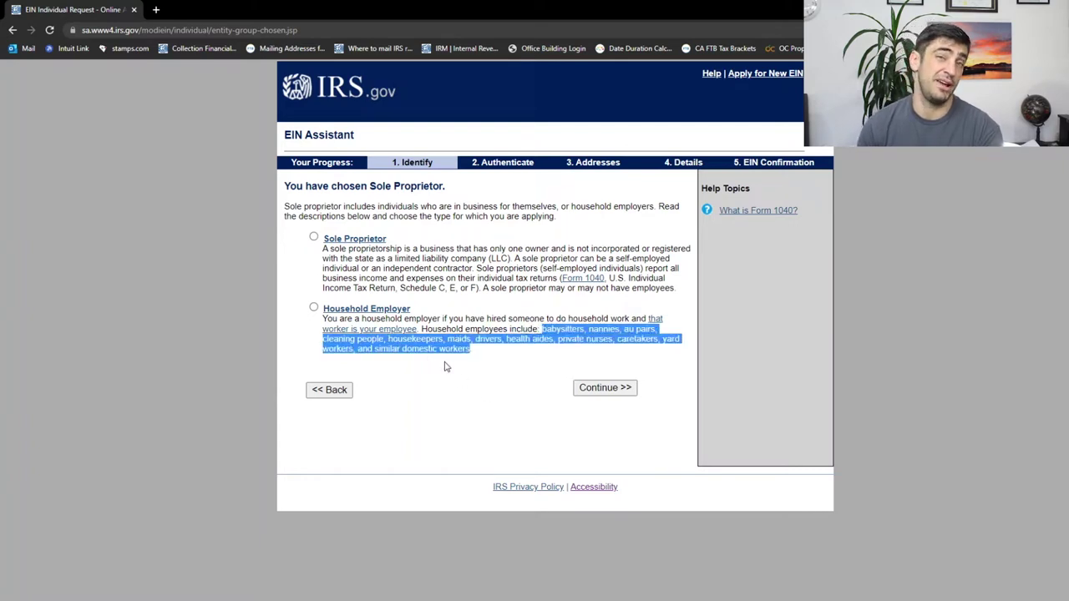
pyautogui.click(433, 264)
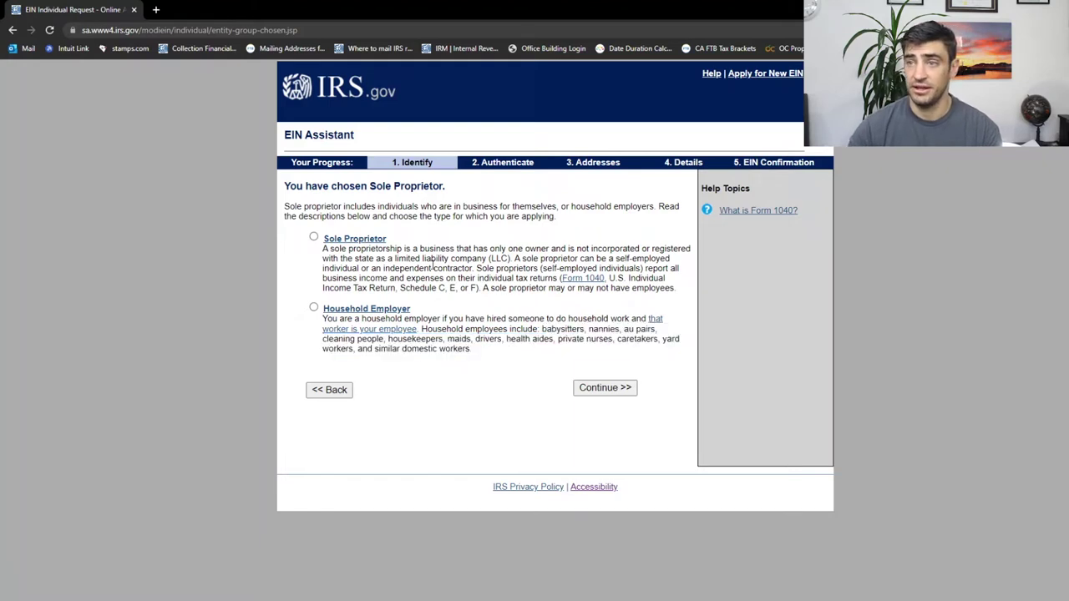
pyautogui.moveTo(445, 290); pyautogui.dragTo(400, 290)
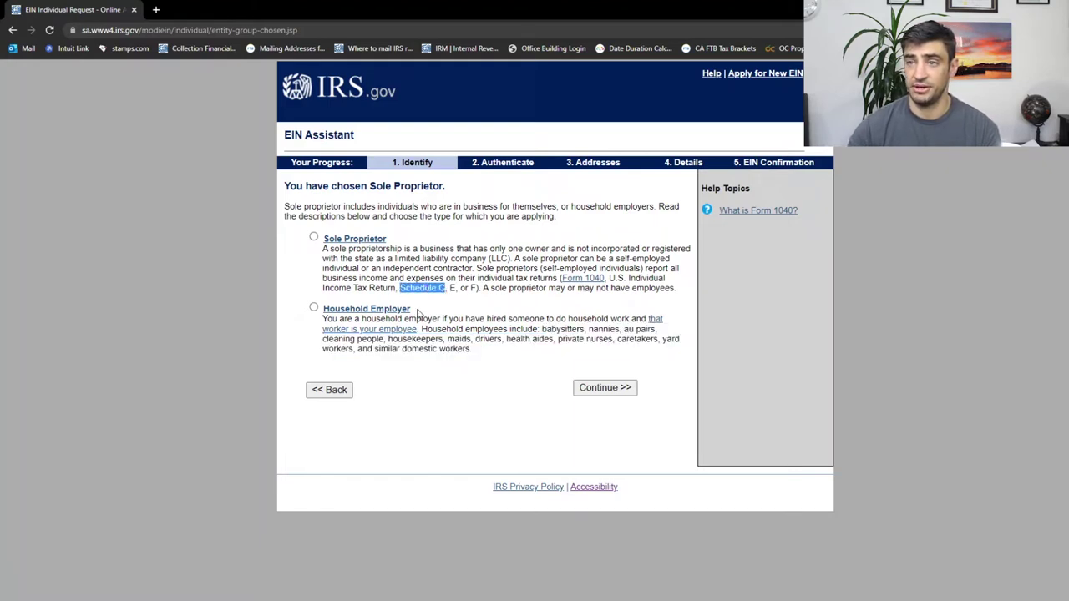
pyautogui.click(313, 238)
pyautogui.click(613, 388)
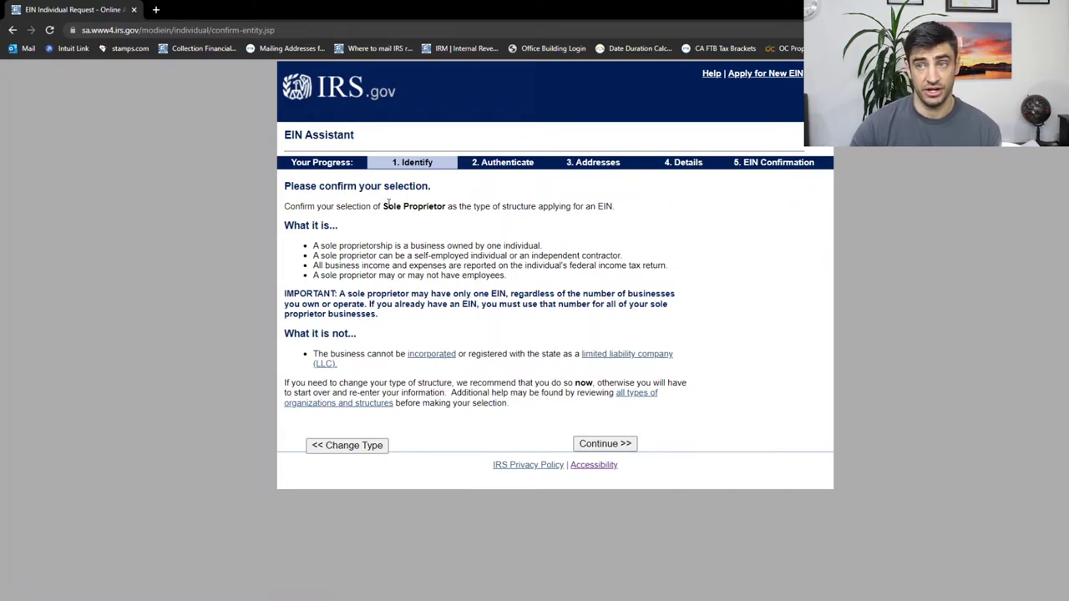
pyautogui.click(600, 444)
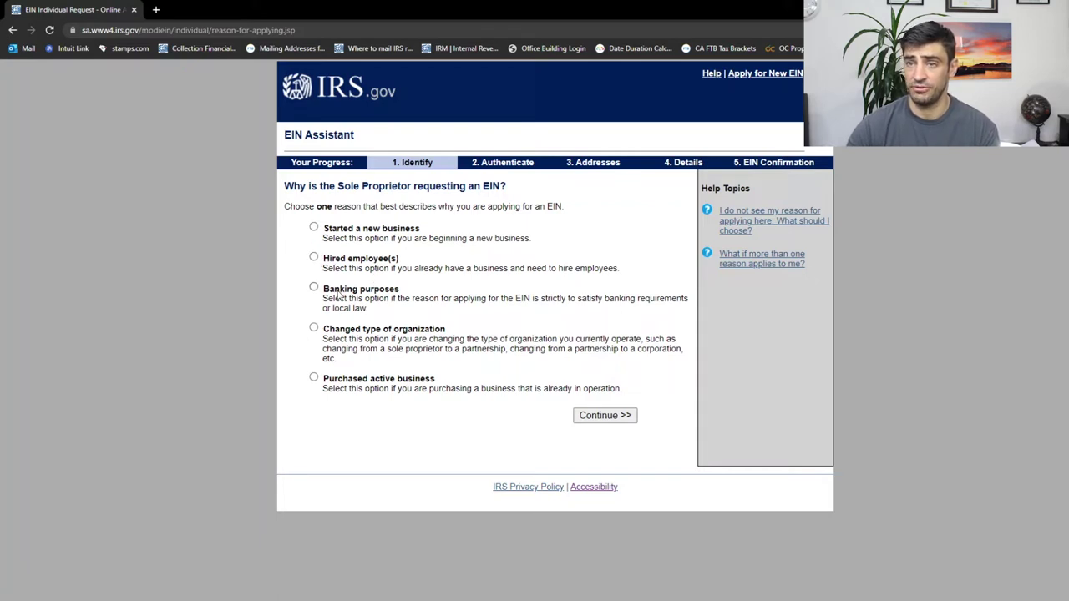
# Select 'Started a new business' as the reason and go to the proprietor's details form.
pyautogui.click(314, 227)
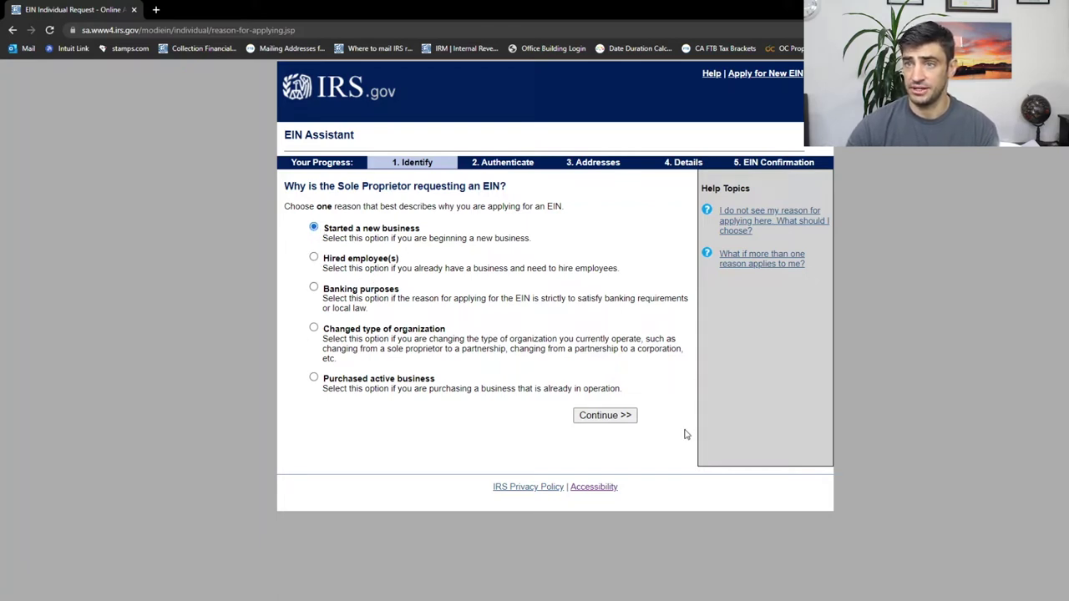
pyautogui.click(608, 417)
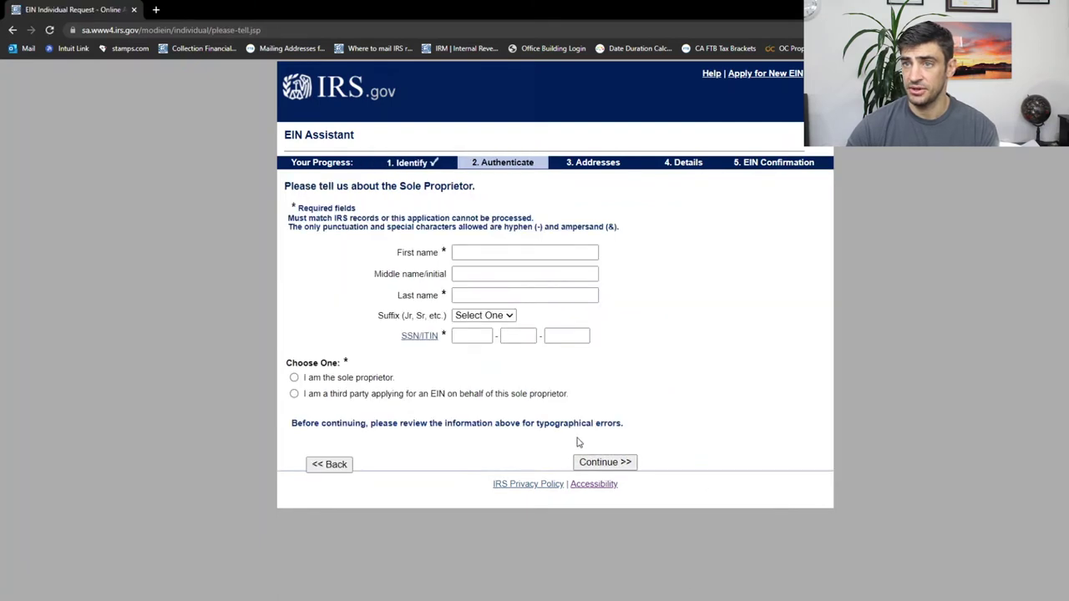
pyautogui.click(490, 252)
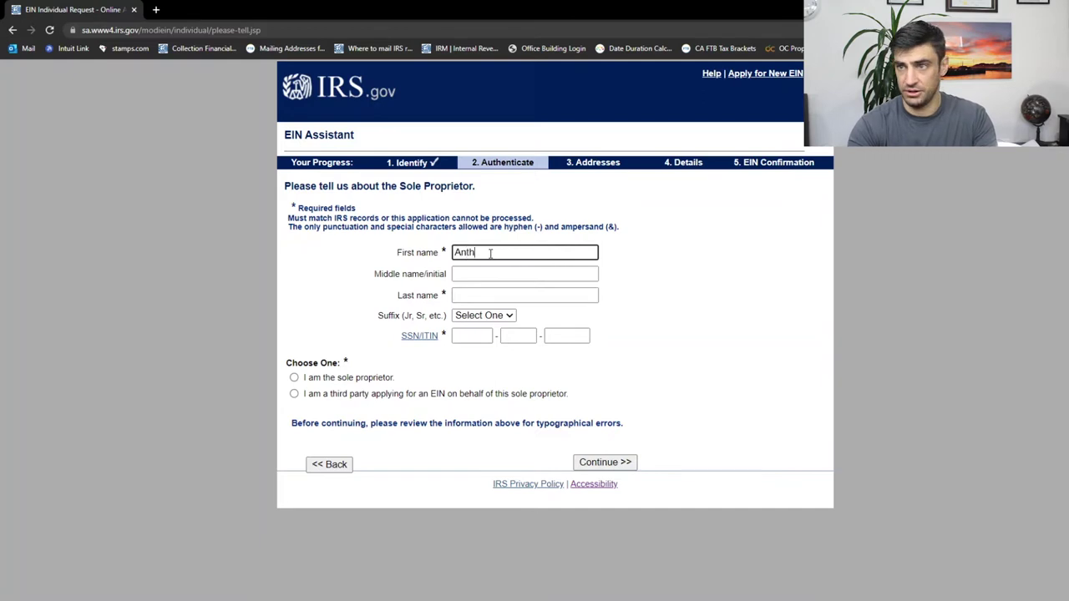
# Enter the proprietor's first name, last name and SSN, stating the applicant is the sole proprietor.
pyautogui.press('Tab')
pyautogui.press('Tab')
pyautogui.press('Tab')
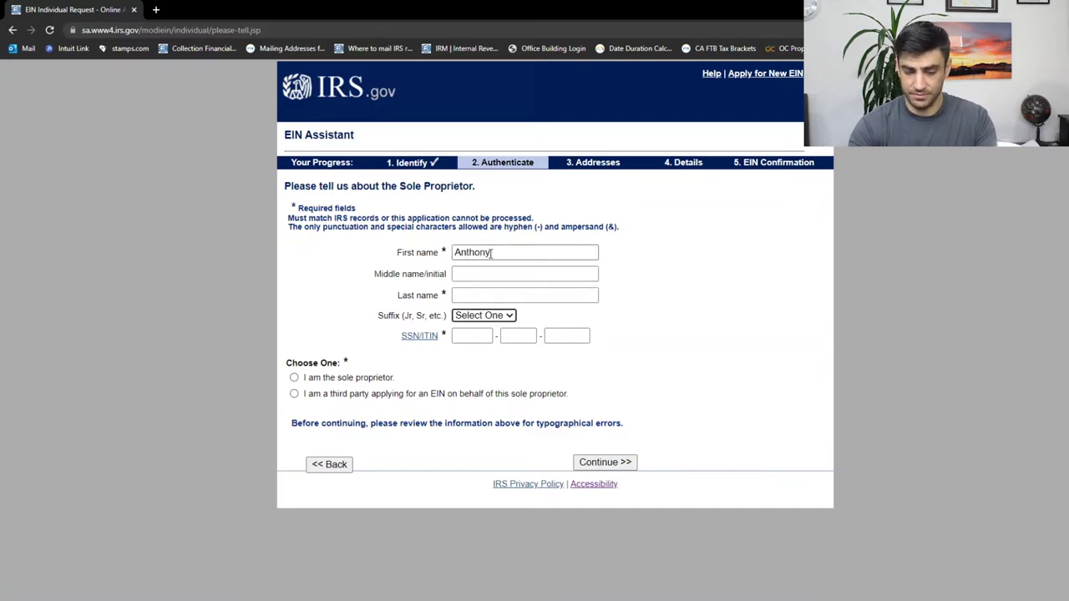
pyautogui.hotkey('shift', 'Tab')
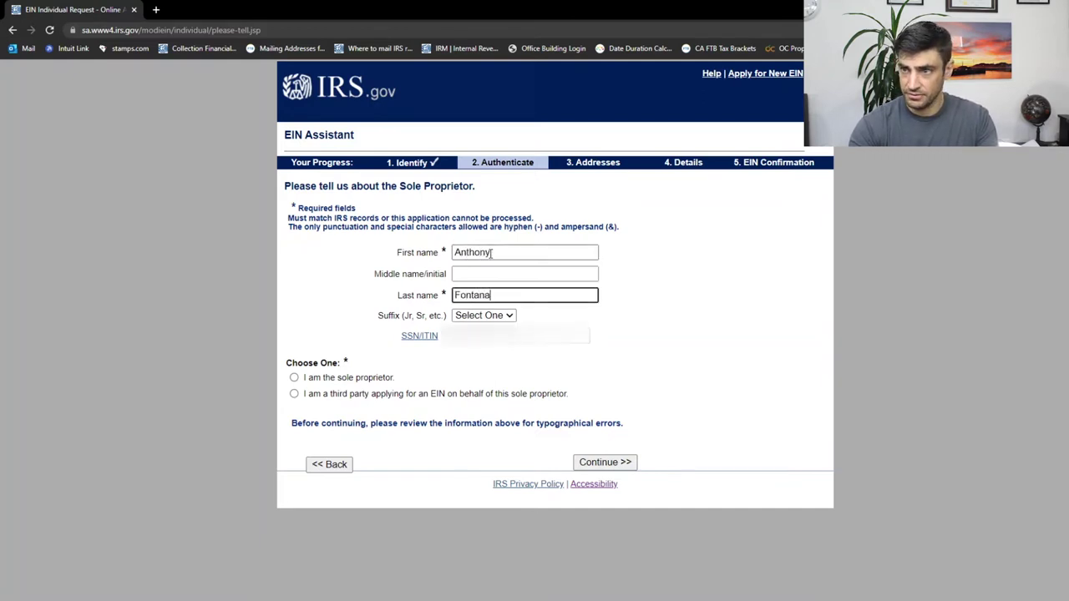
pyautogui.press('Tab')
pyautogui.press('Tab')
pyautogui.press('Tab')
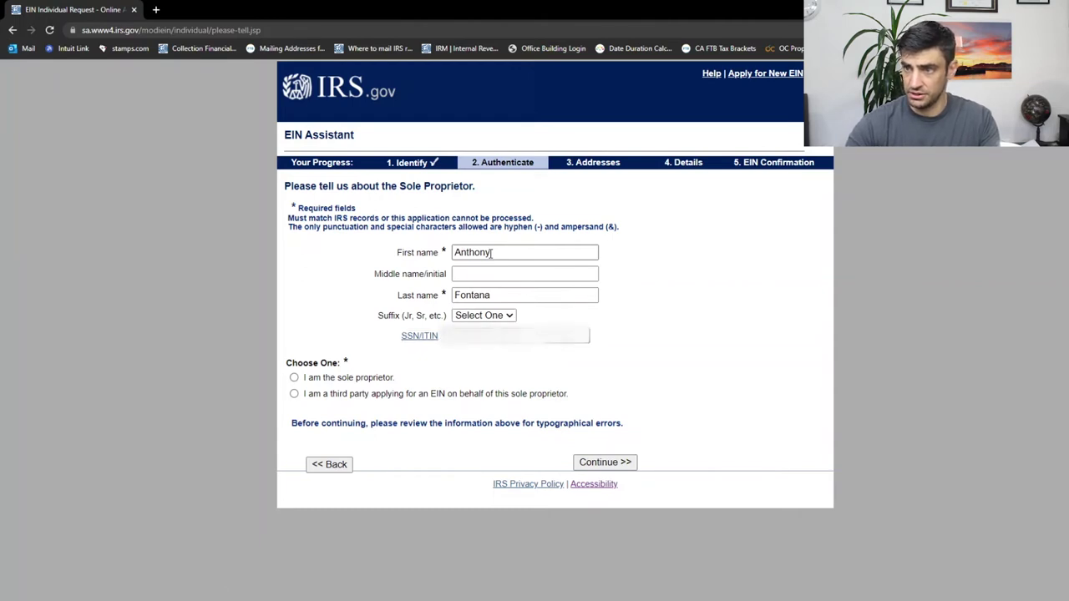
pyautogui.click(294, 377)
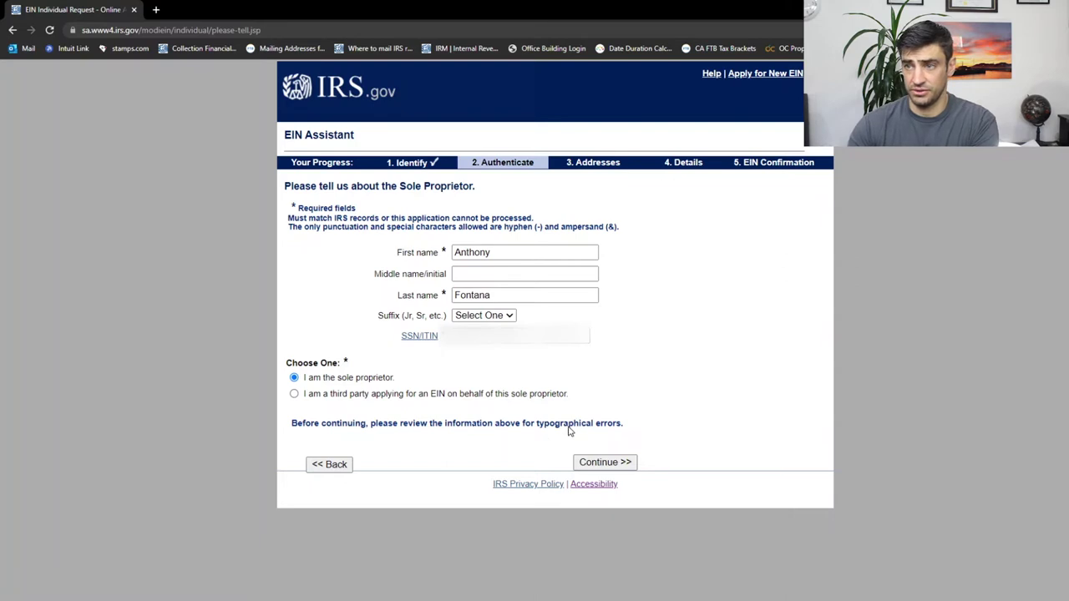
pyautogui.click(595, 465)
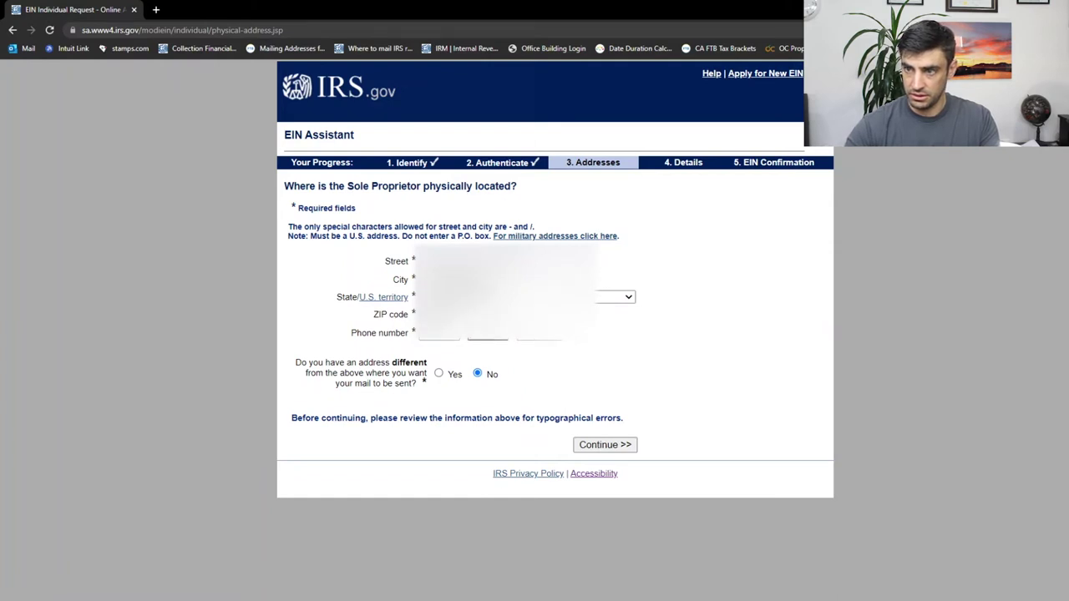
# Finish the physical address form including the phone number and accept the database-verified address.
pyautogui.press('Tab')
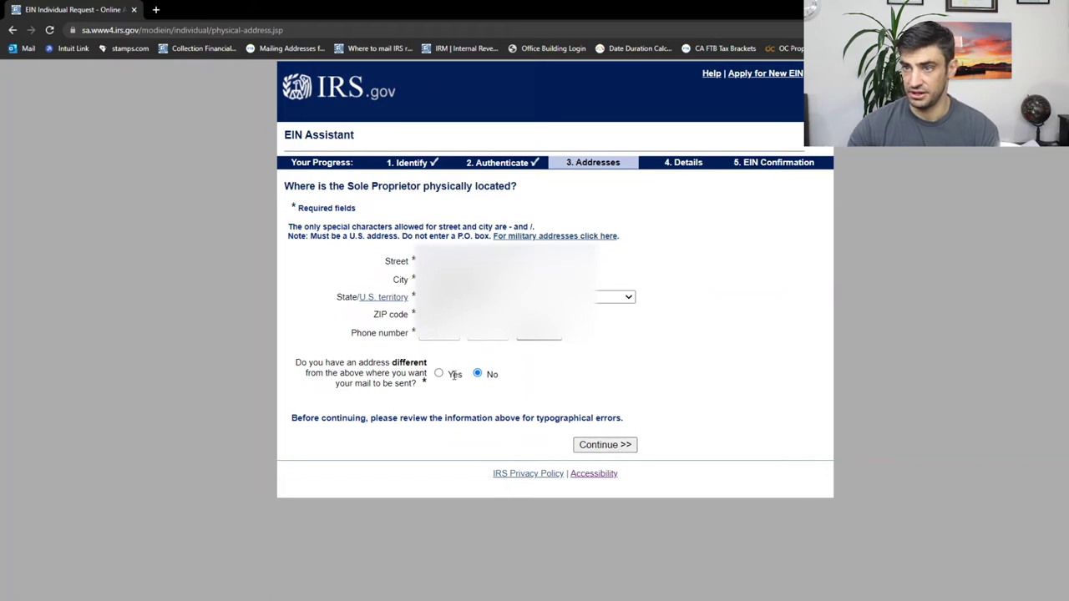
pyautogui.click(614, 452)
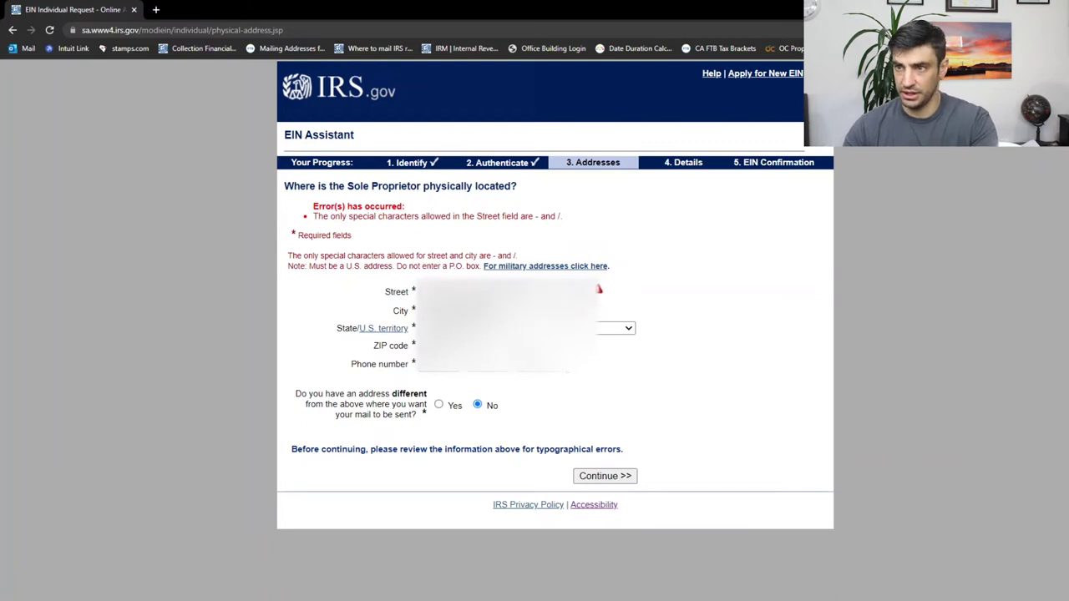
pyautogui.click(605, 476)
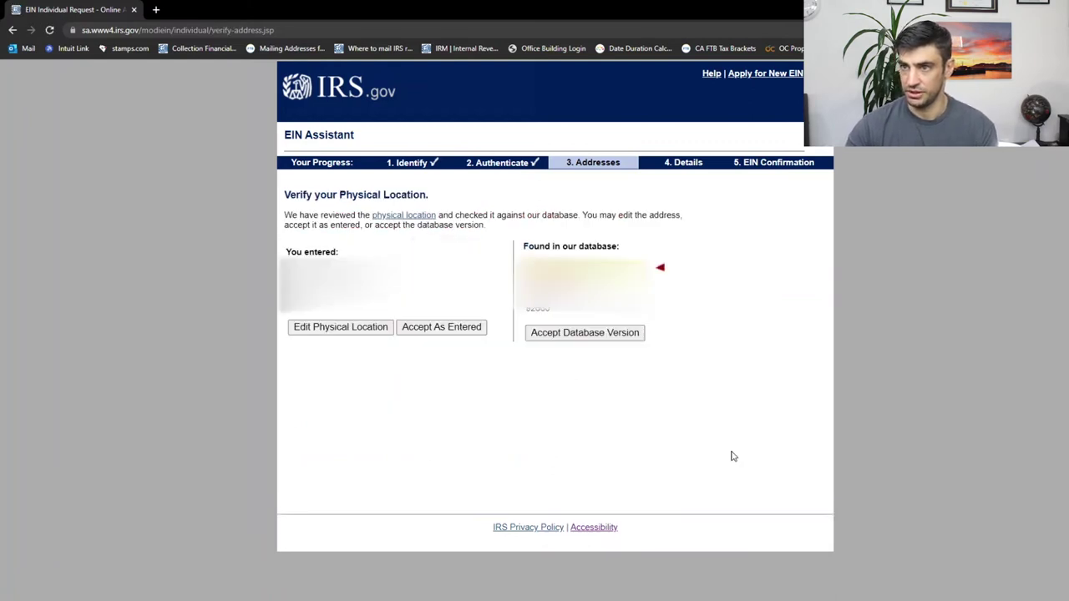
pyautogui.click(571, 334)
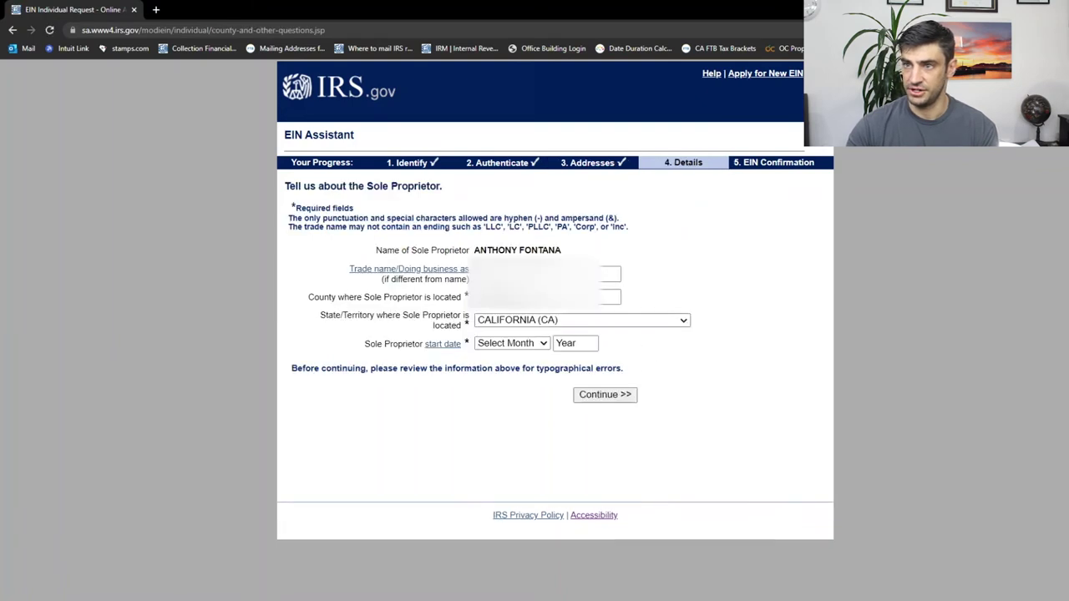
# Set the business start date to January 2022 and submit the sole proprietor details.
pyautogui.click(468, 275)
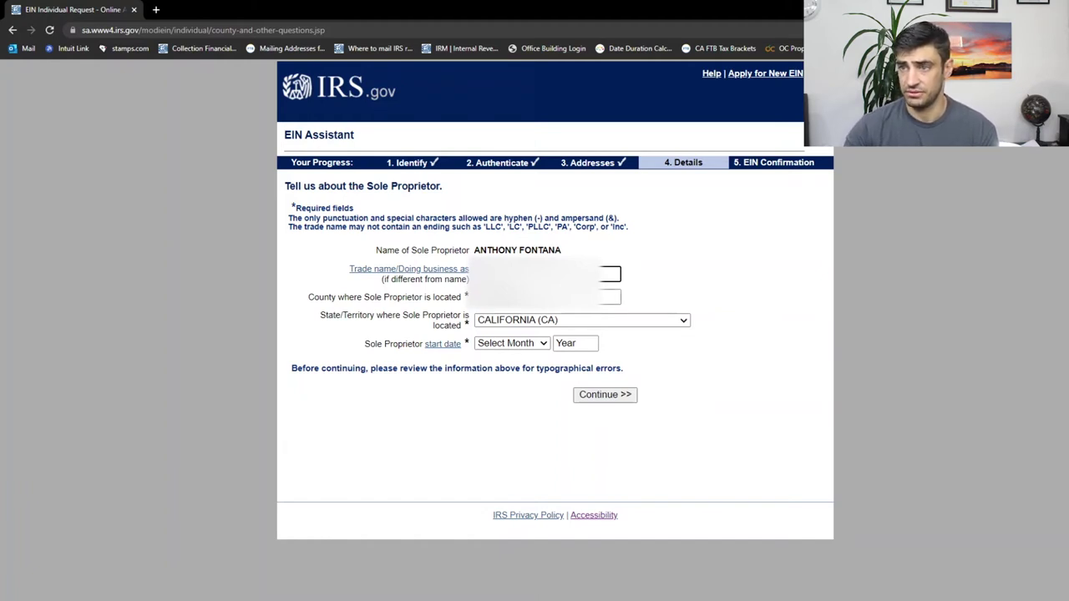
pyautogui.click(511, 343)
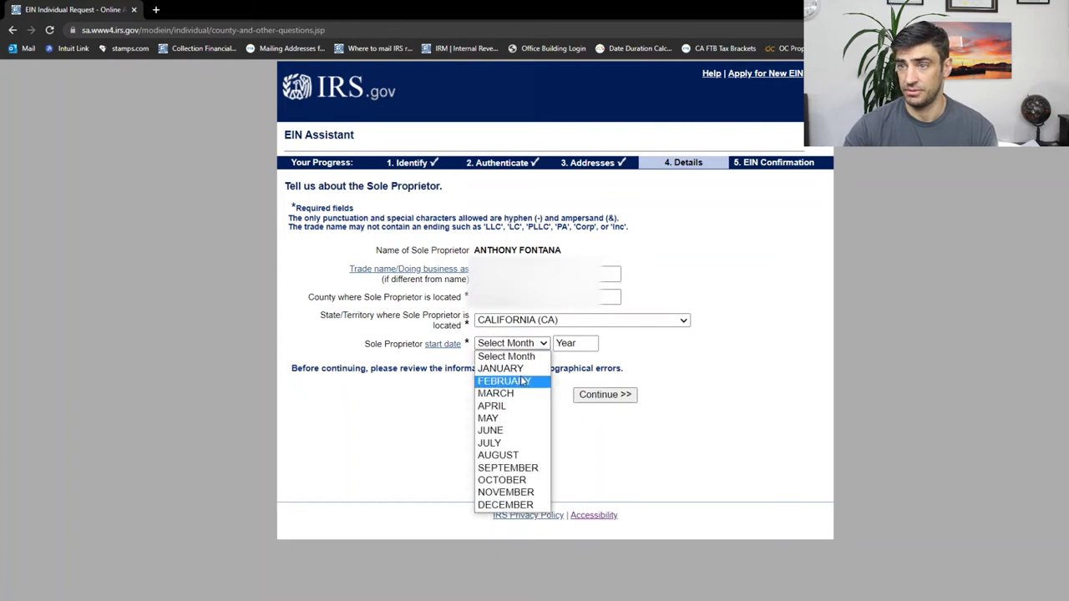
pyautogui.click(501, 365)
pyautogui.click(568, 345)
pyautogui.write('2022')
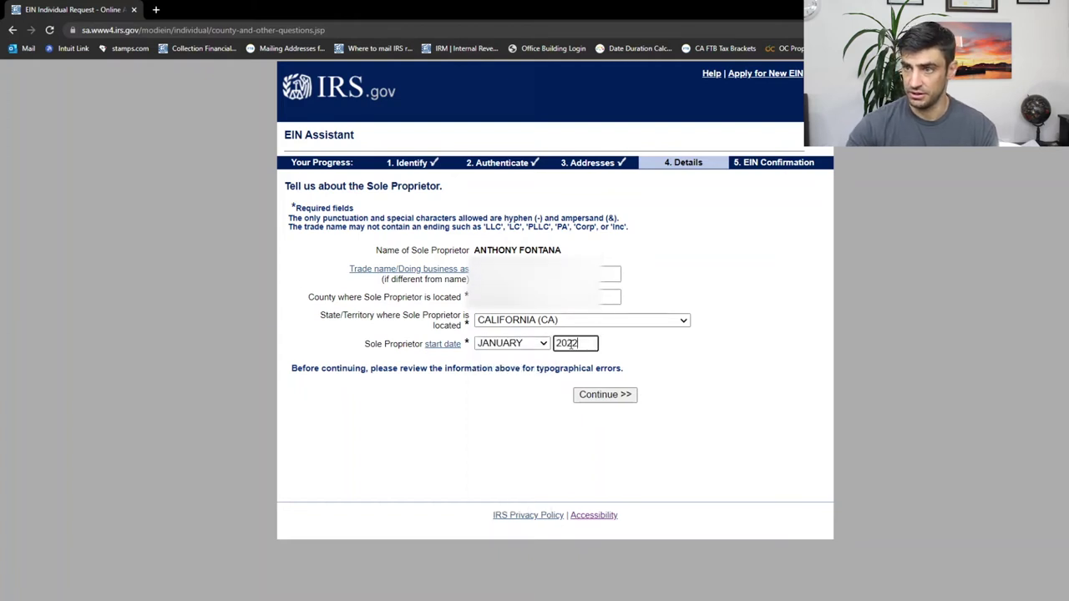
pyautogui.click(616, 395)
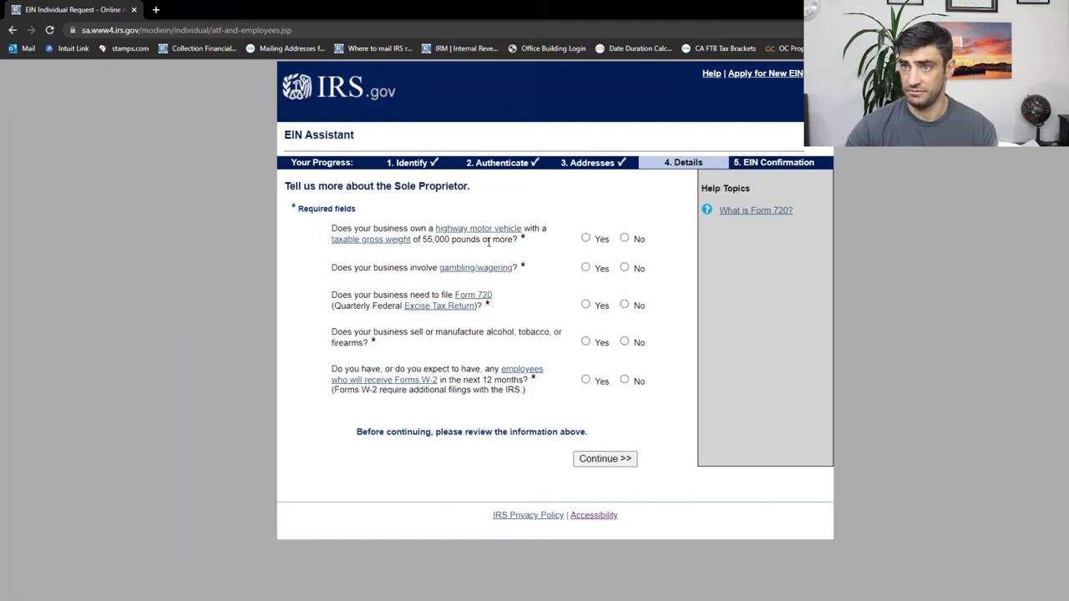
# Answer No to heavy vehicle, gambling, Form 720, alcohol/tobacco/firearms and W-2 employee questions.
pyautogui.moveTo(499, 240); pyautogui.dragTo(331, 228)
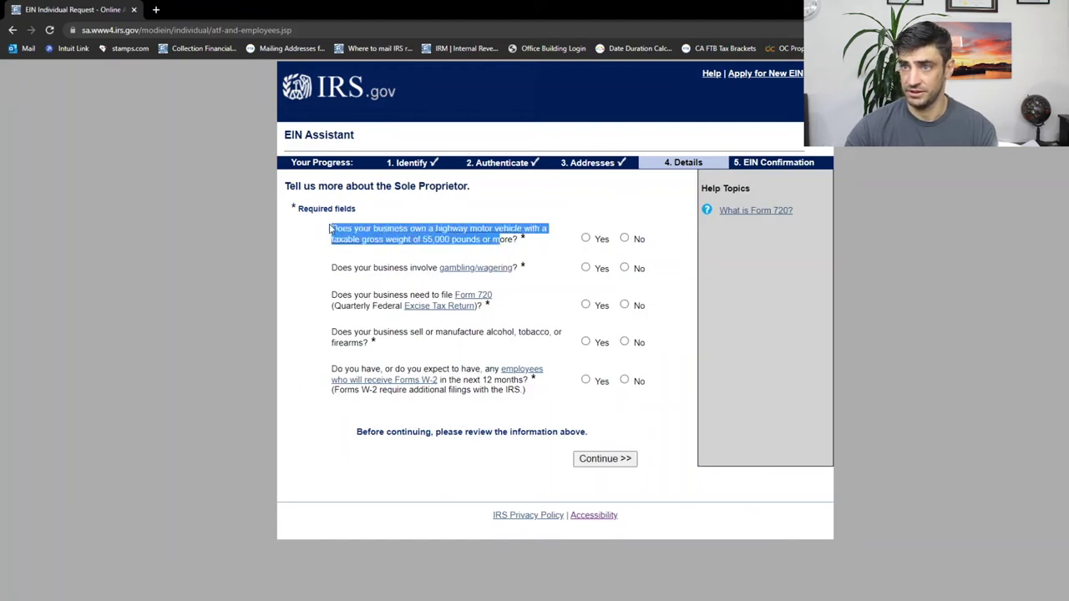
pyautogui.click(625, 239)
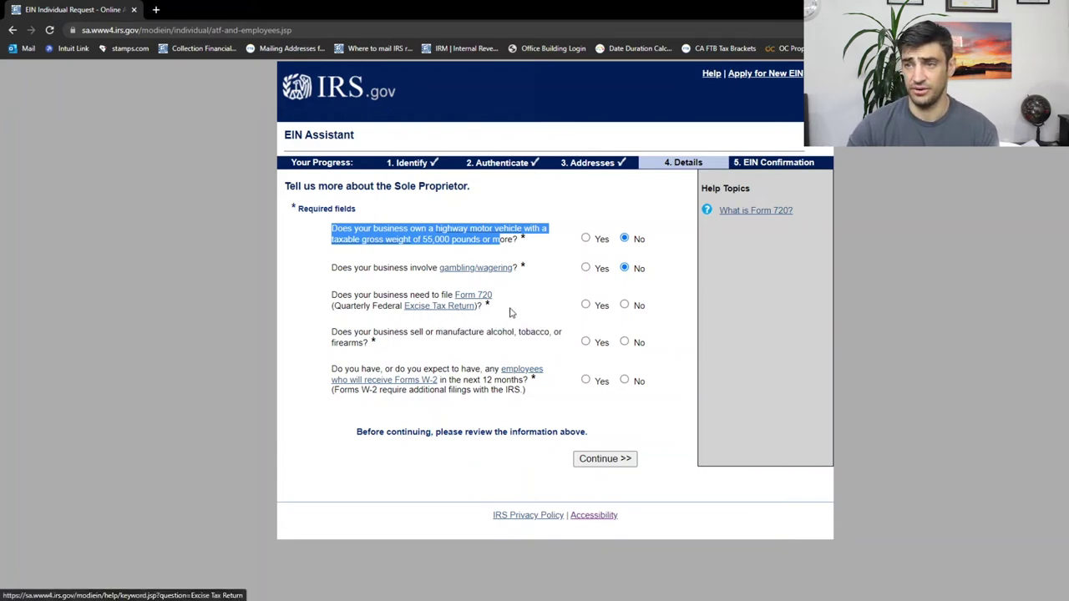
pyautogui.click(625, 305)
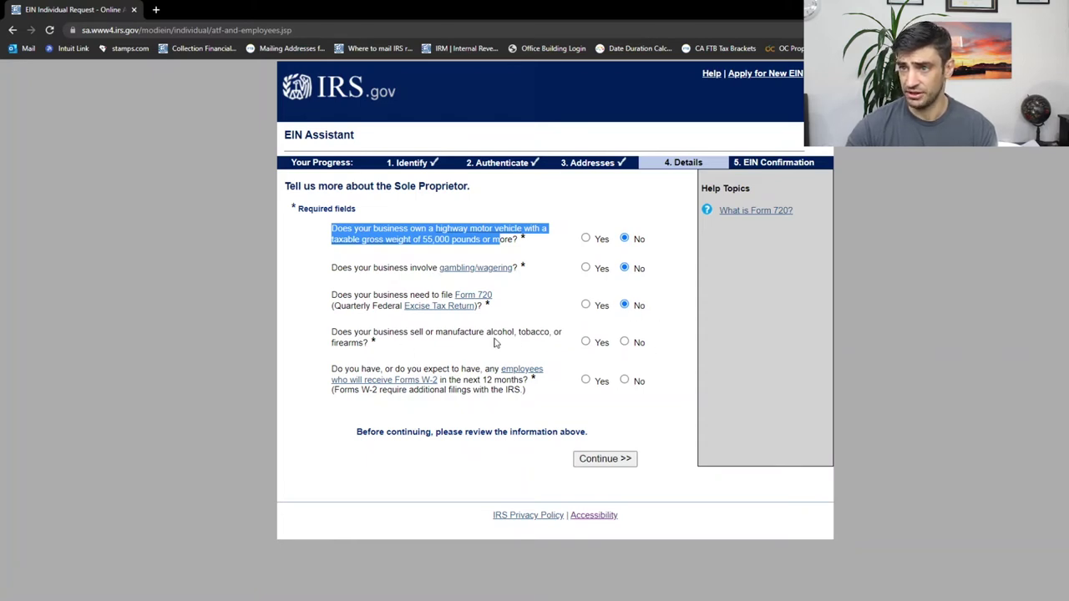
pyautogui.click(624, 342)
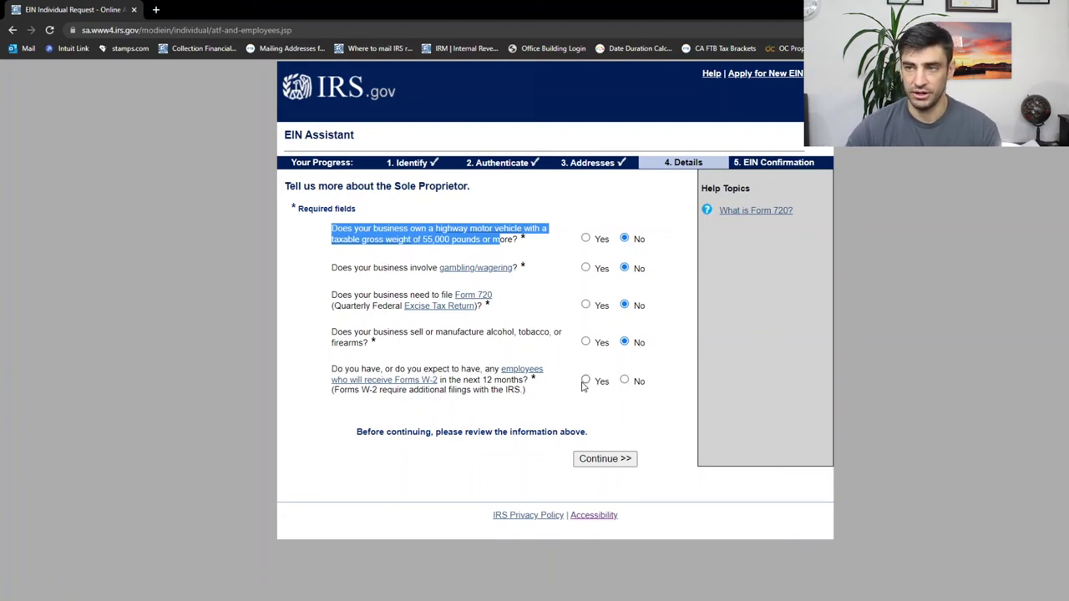
pyautogui.click(634, 392)
pyautogui.click(625, 381)
pyautogui.click(616, 459)
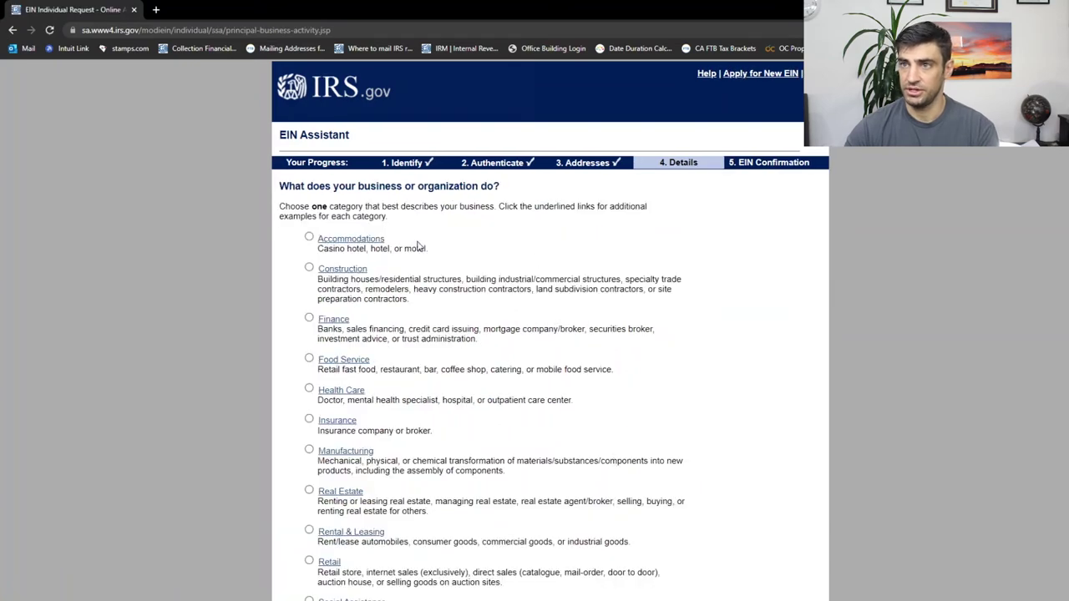
# Classify the business as Other, then choose Service as its primary activity.
pyautogui.scroll(-2, 439, 242)
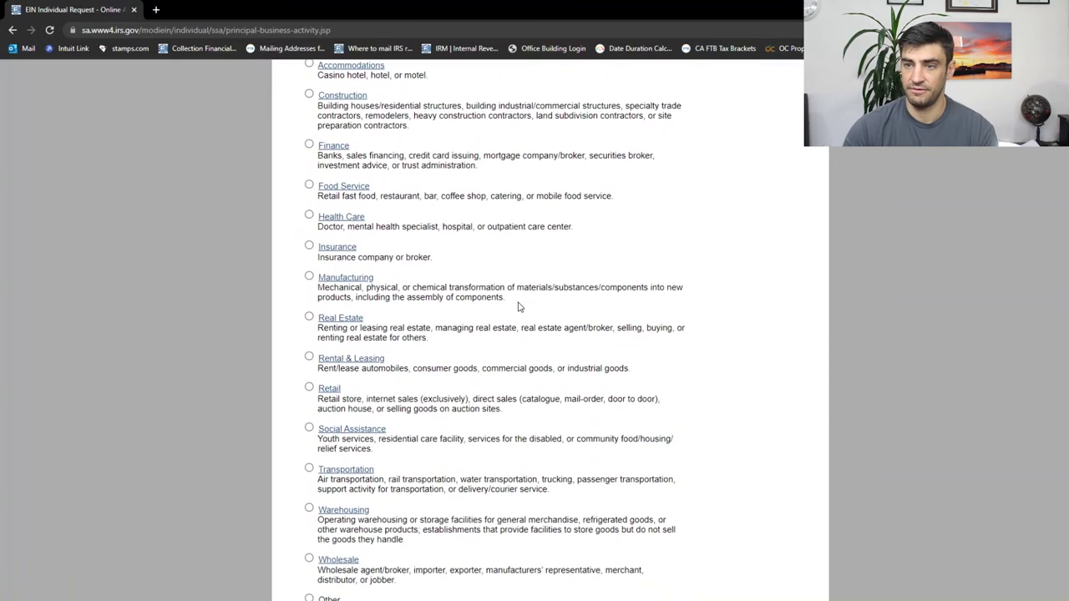
pyautogui.scroll(-1, 527, 322)
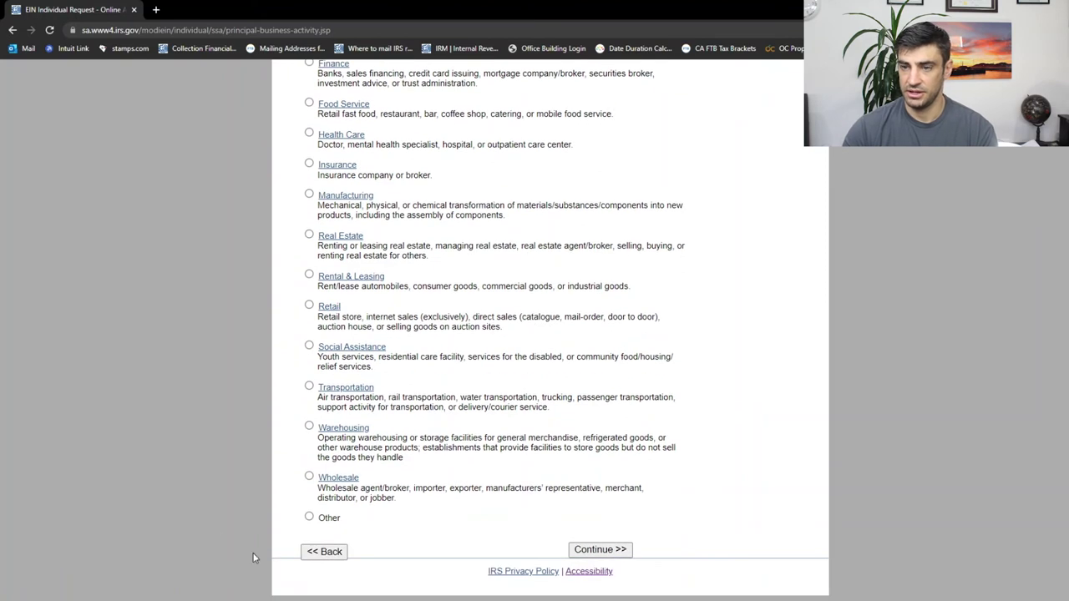
pyautogui.click(310, 517)
pyautogui.click(585, 551)
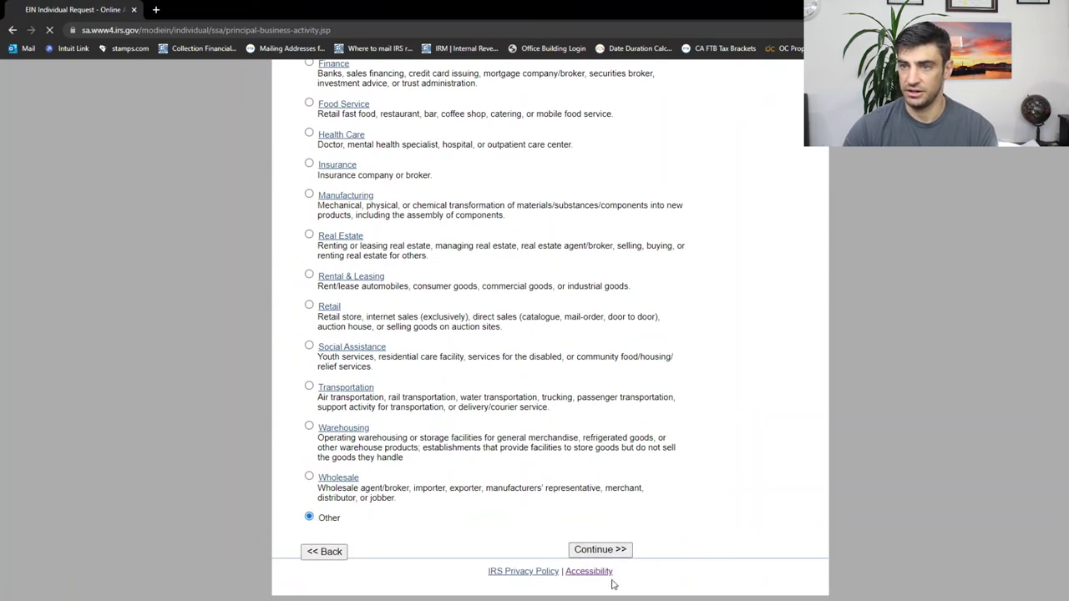
pyautogui.click(314, 228)
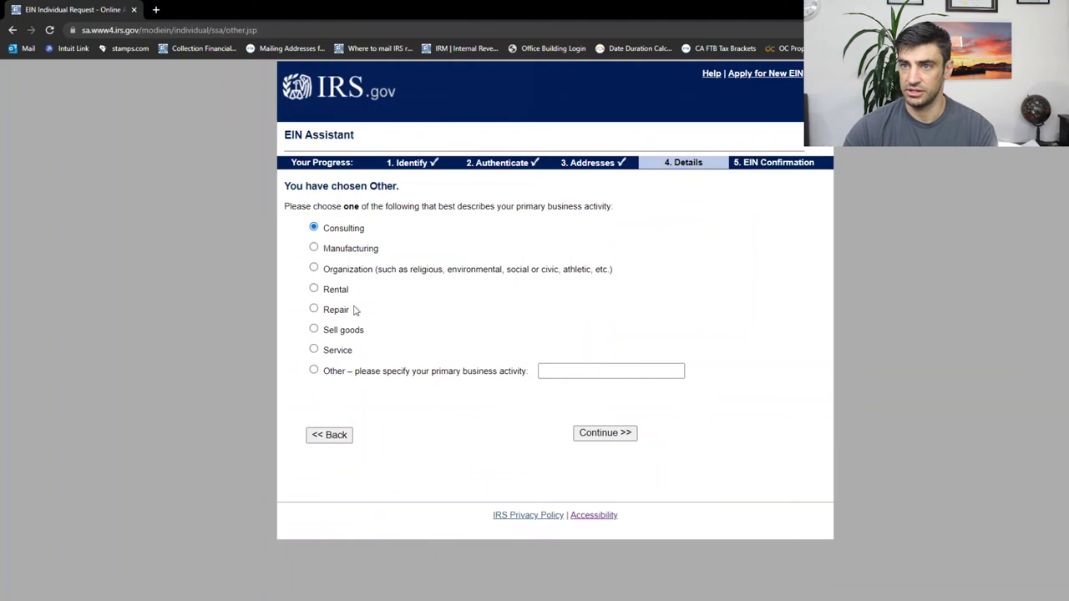
pyautogui.click(314, 350)
pyautogui.click(620, 440)
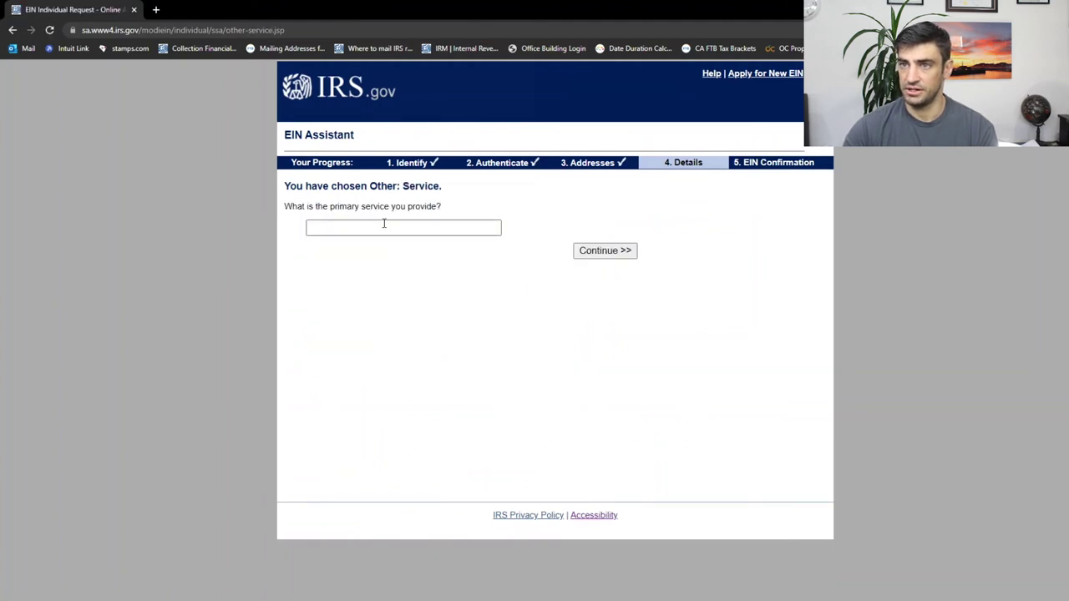
# Enter Tax as the primary service provided and submit it.
pyautogui.click(384, 223)
pyautogui.write('Tax')
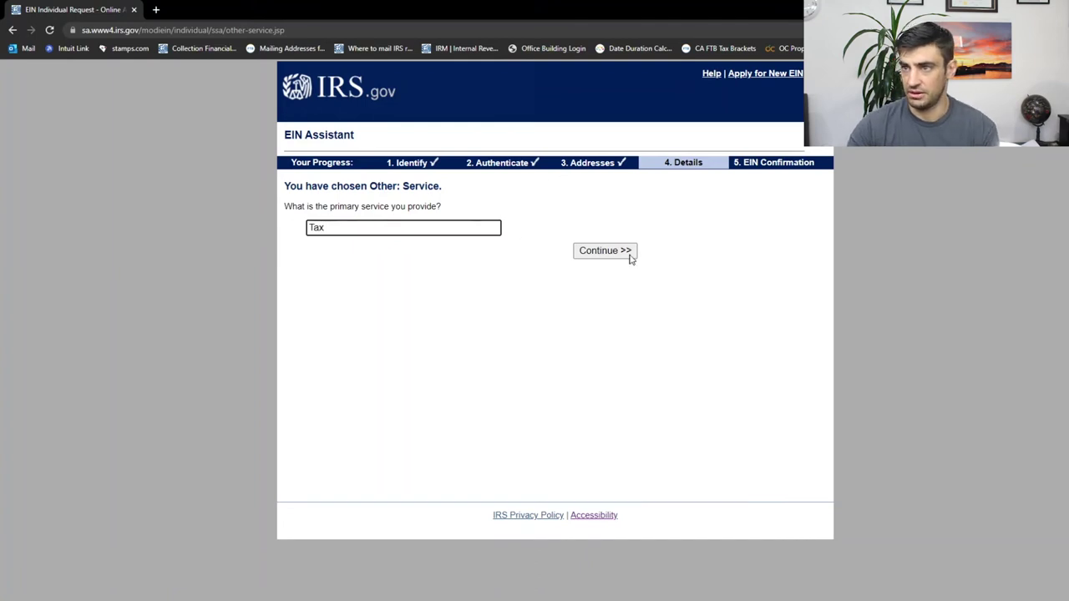
pyautogui.click(618, 252)
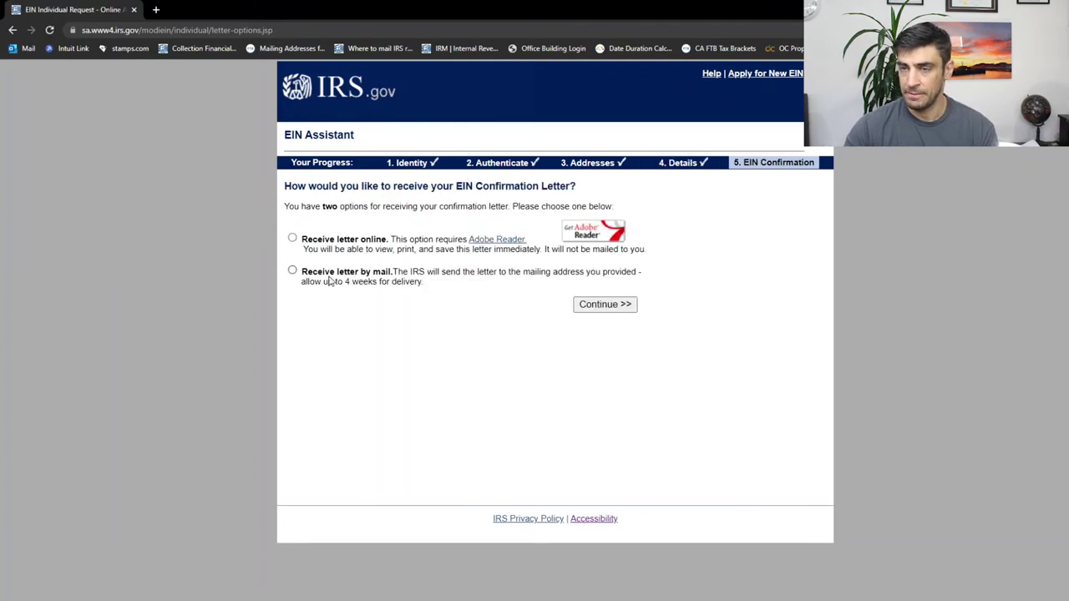
pyautogui.moveTo(297, 187); pyautogui.dragTo(576, 188)
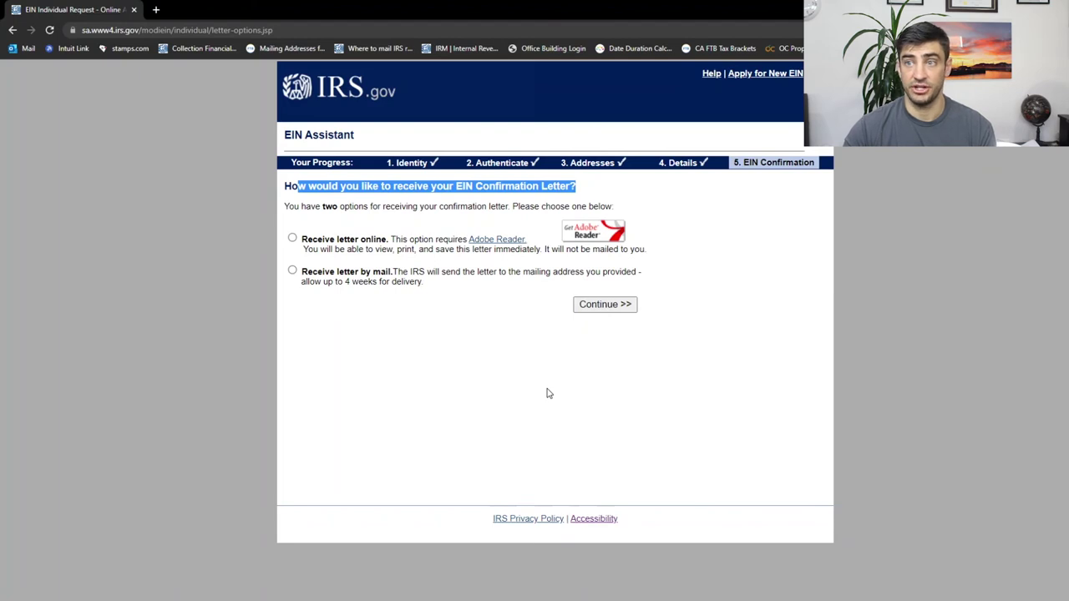
pyautogui.moveTo(308, 278); pyautogui.dragTo(394, 270)
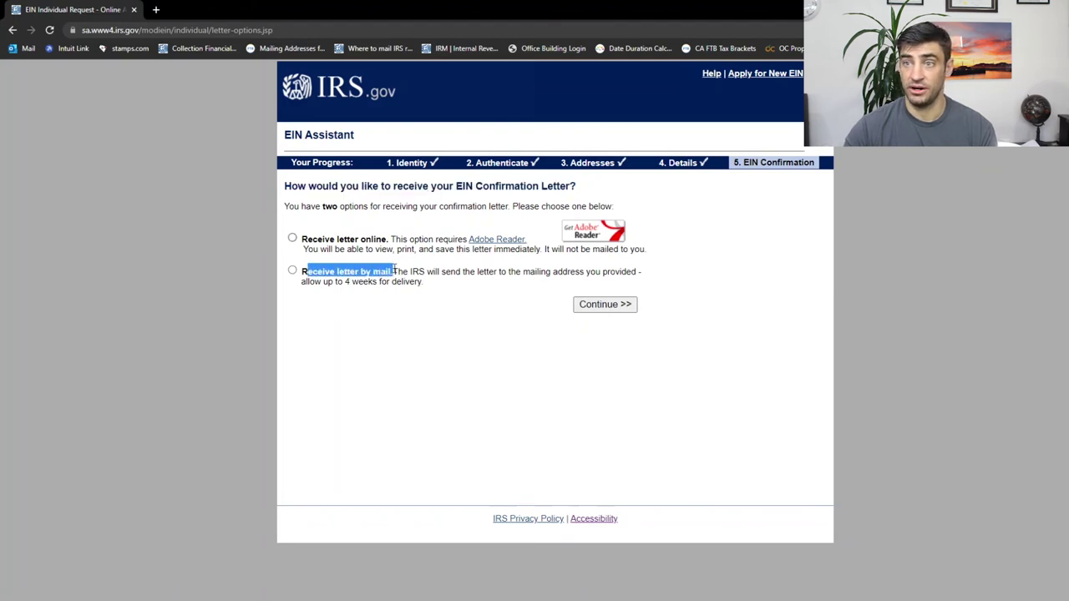
pyautogui.click(419, 284)
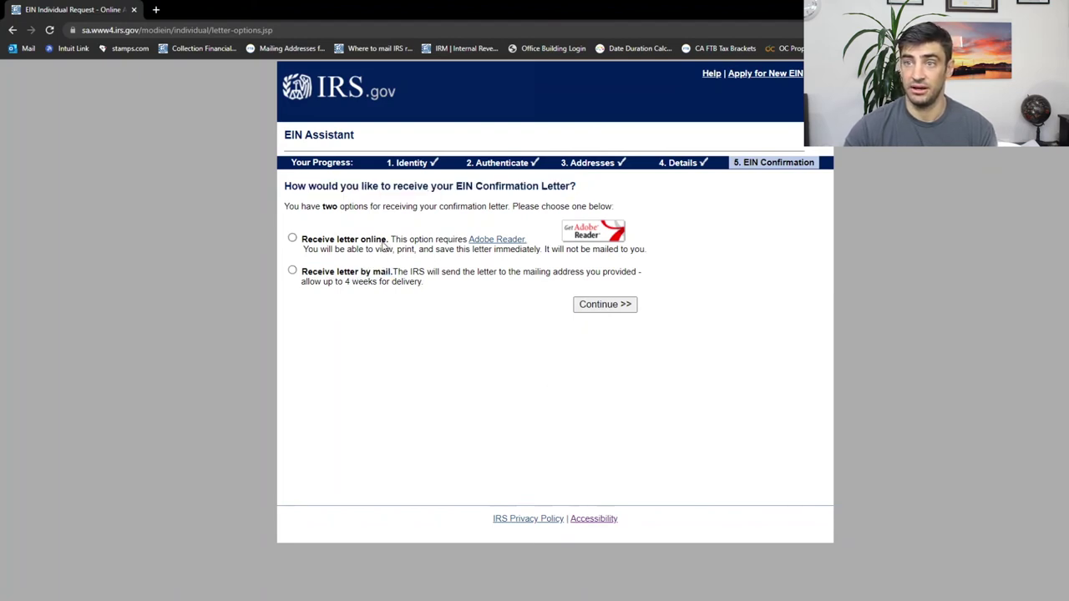
pyautogui.moveTo(386, 242); pyautogui.dragTo(330, 242)
pyautogui.moveTo(451, 250); pyautogui.dragTo(543, 250)
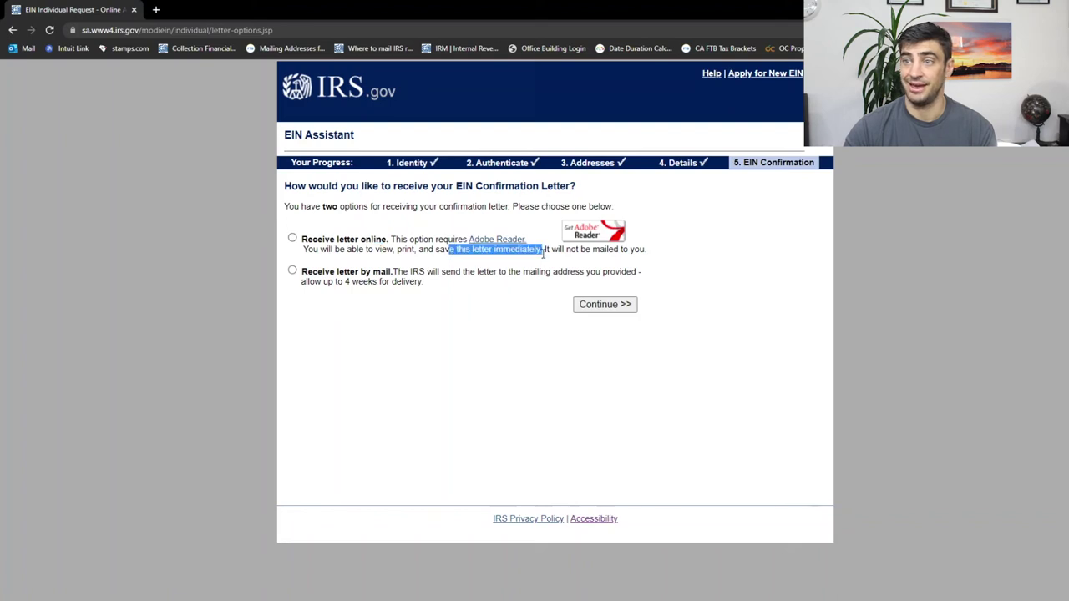
pyautogui.click(292, 239)
# Proceed to the application summary and scroll down toward the Submit button.
pyautogui.click(606, 305)
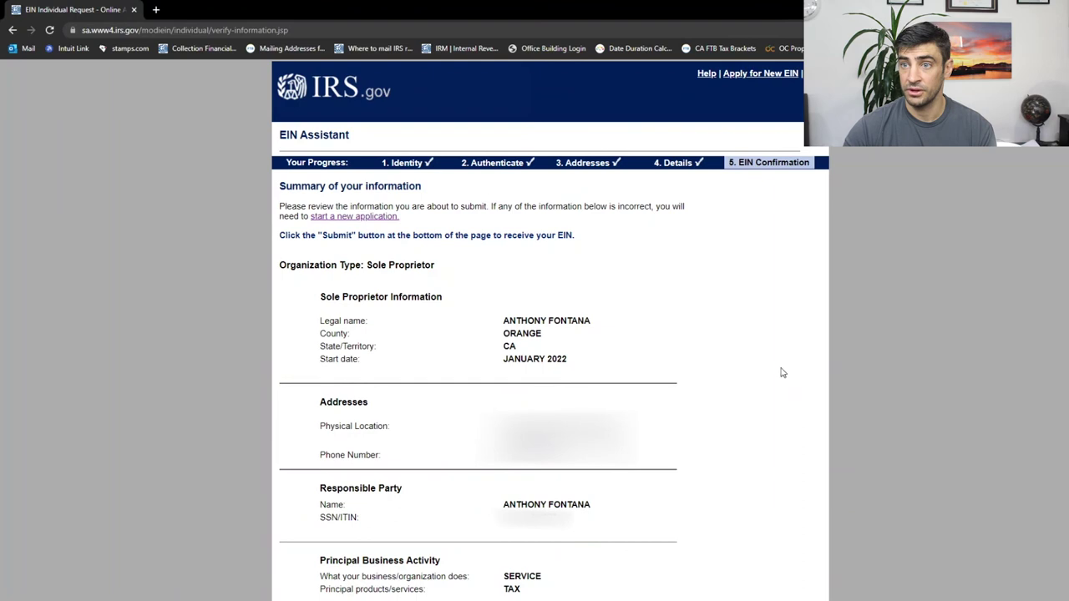
pyautogui.scroll(-4, 732, 311)
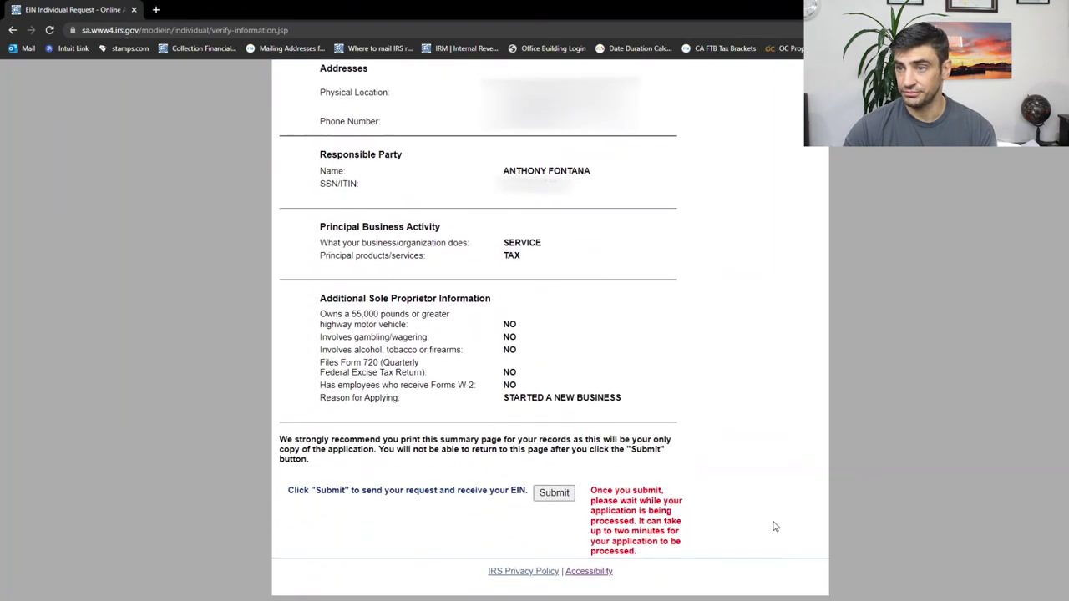